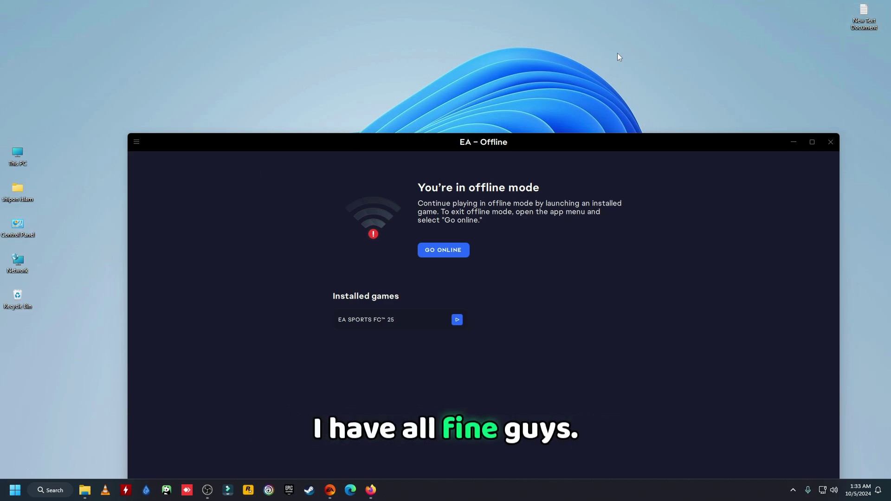
# Dismiss the expired-licence error from the offline launch, switch the EA app online, and raise its window.
pyautogui.click(458, 325)
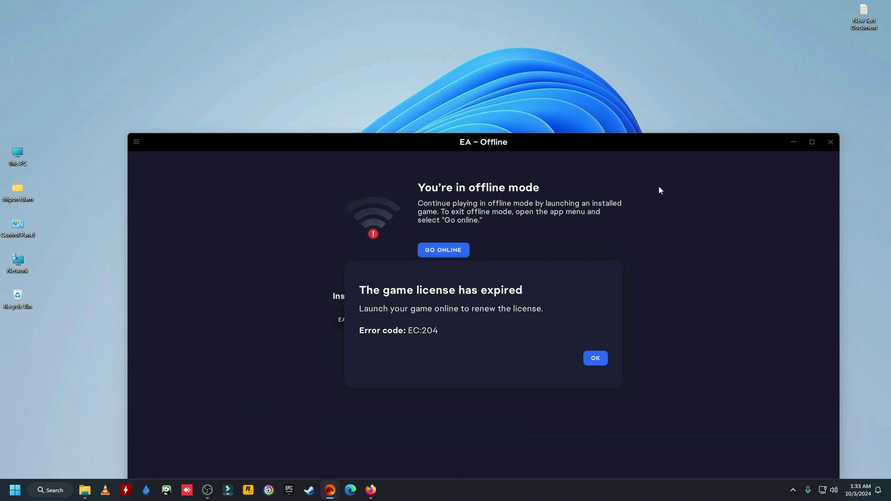
pyautogui.click(598, 358)
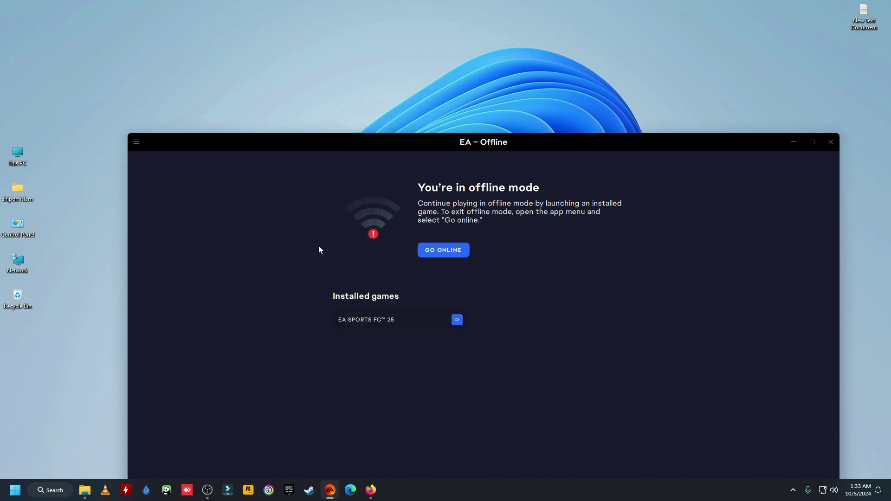
pyautogui.click(138, 143)
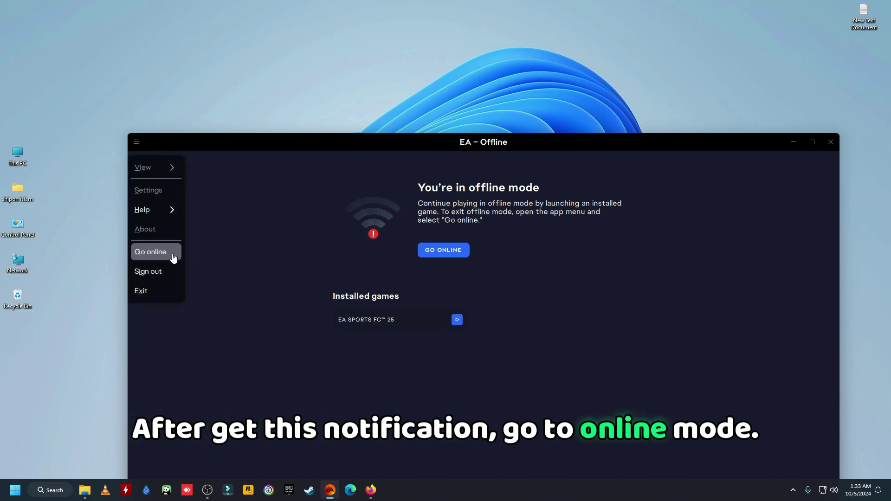
pyautogui.click(168, 253)
pyautogui.moveTo(495, 141); pyautogui.dragTo(493, 80)
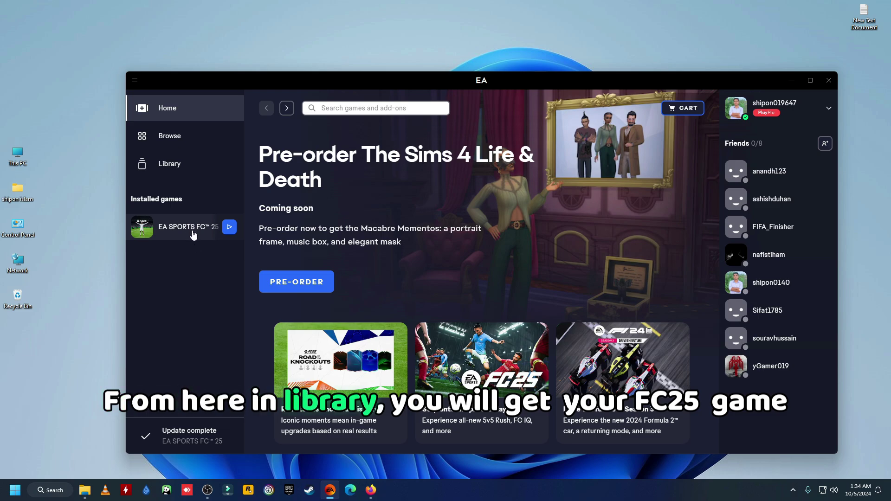
# Launch EA SPORTS FC 25 from the EA app's installed games to reach its Load screen.
pyautogui.click(229, 229)
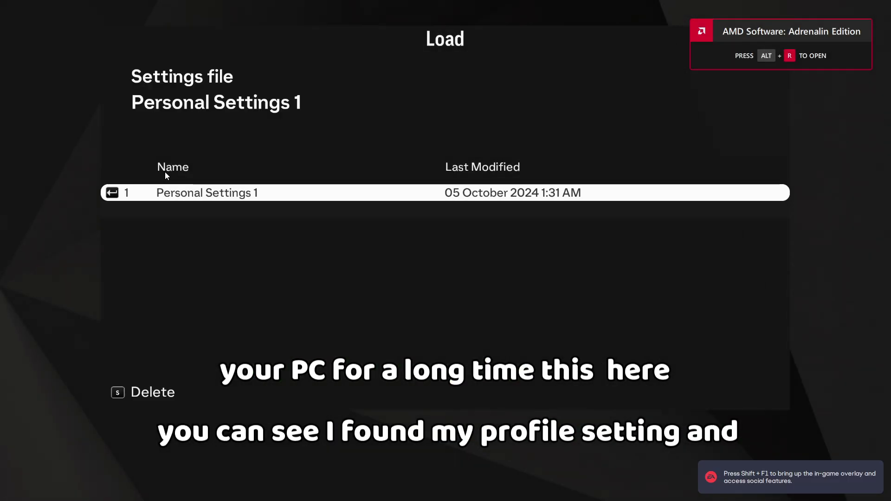
# Load the Personal Settings 1 file and switch the game to windowed mode with Alt+Enter.
pyautogui.press('Return')
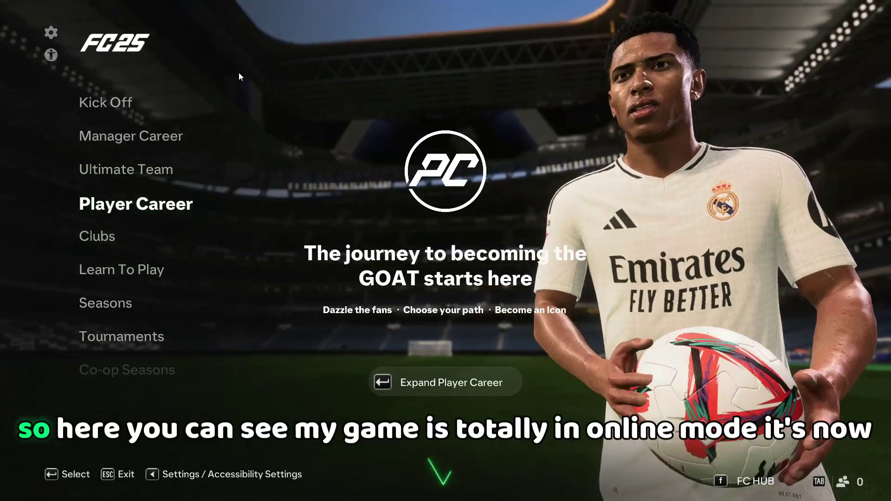
pyautogui.hotkey('alt', 'Return')
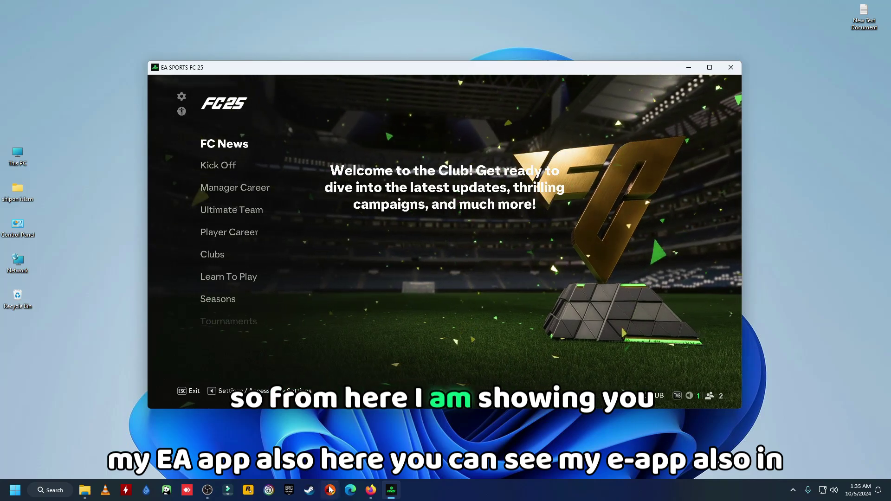
pyautogui.click(793, 490)
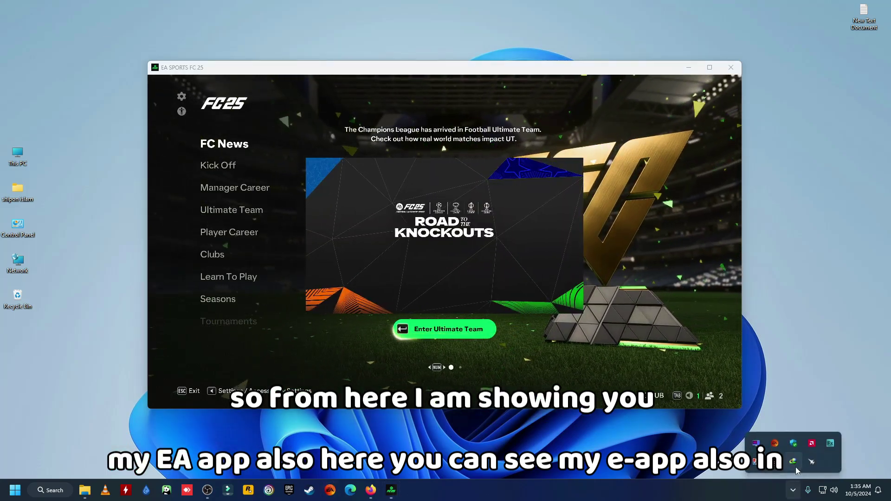
# Take the EA app offline with Go offline and 'Yes, I'm sure', then return to the game.
pyautogui.click(774, 443)
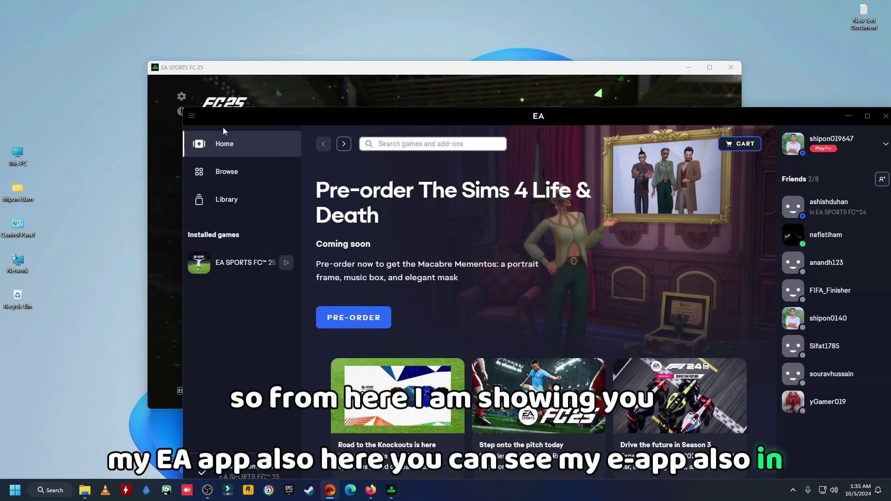
pyautogui.click(197, 118)
pyautogui.click(317, 104)
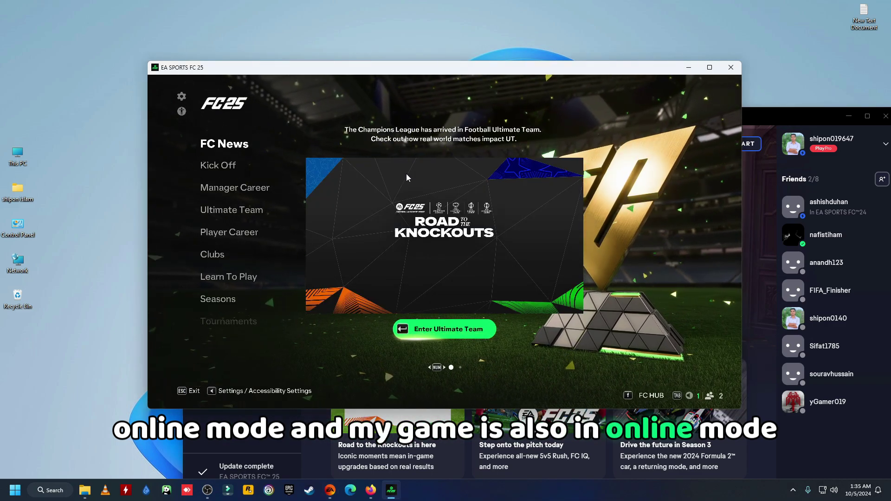
pyautogui.click(284, 441)
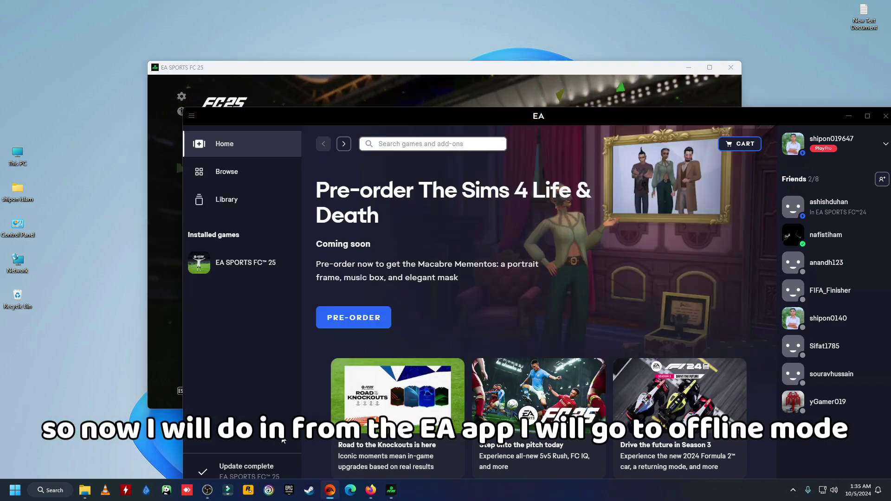
pyautogui.click(192, 116)
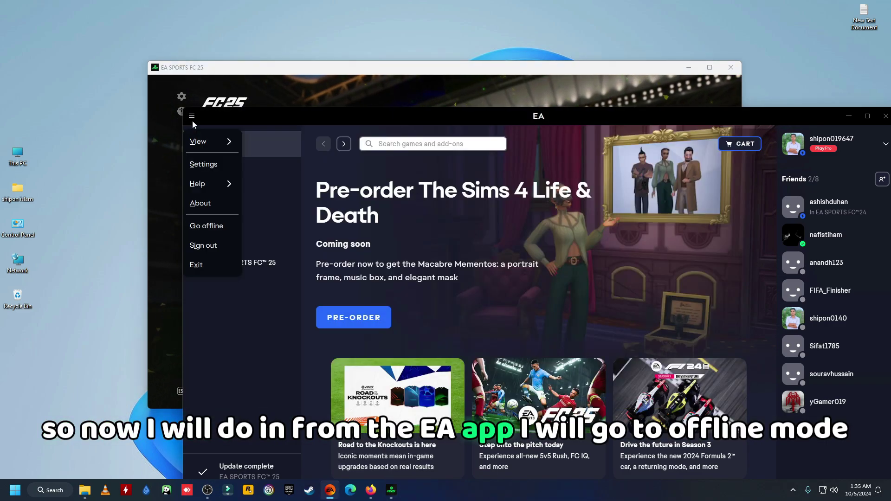
pyautogui.click(211, 231)
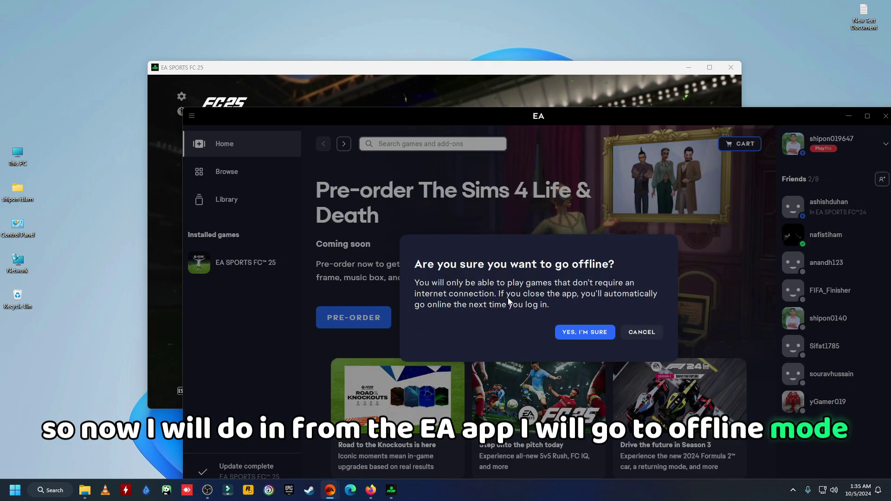
pyautogui.click(580, 338)
pyautogui.click(476, 99)
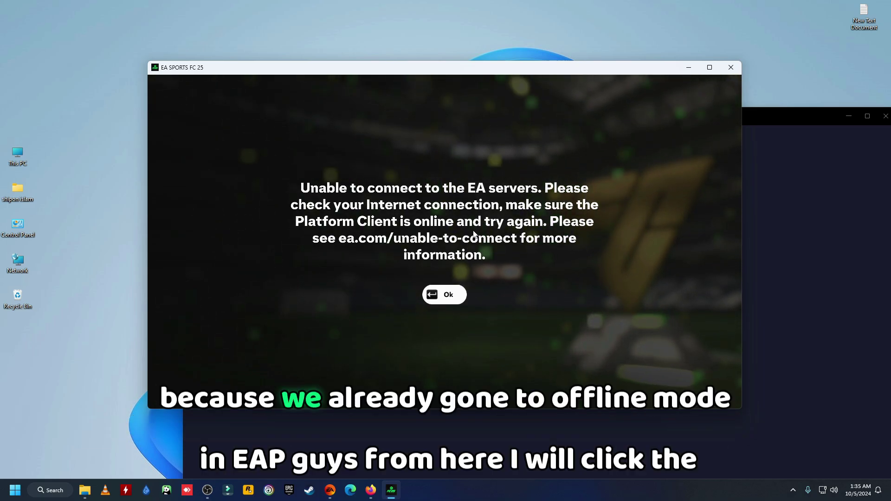
# Dismiss the game's 'Unable to connect to the EA servers' error.
pyautogui.click(806, 230)
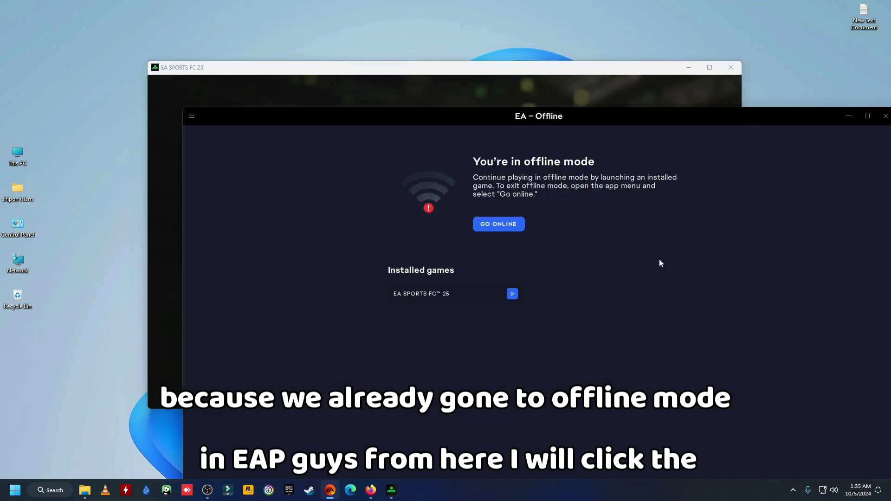
pyautogui.click(501, 89)
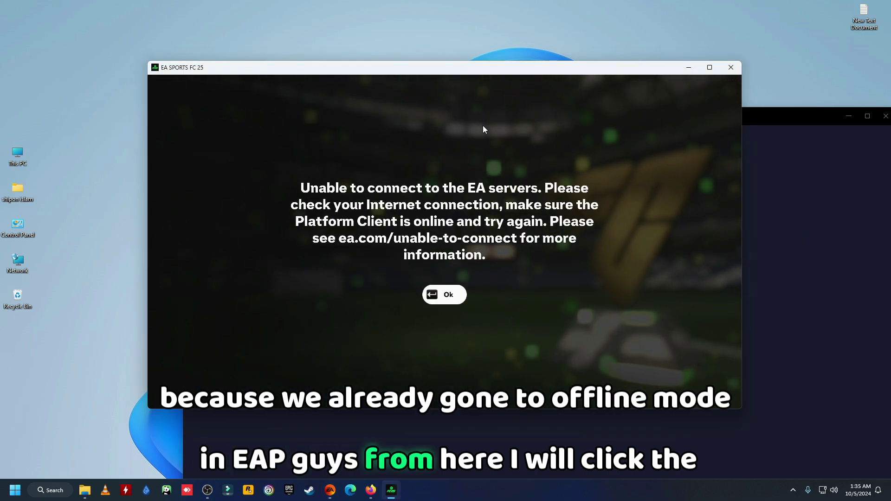
pyautogui.press('Return')
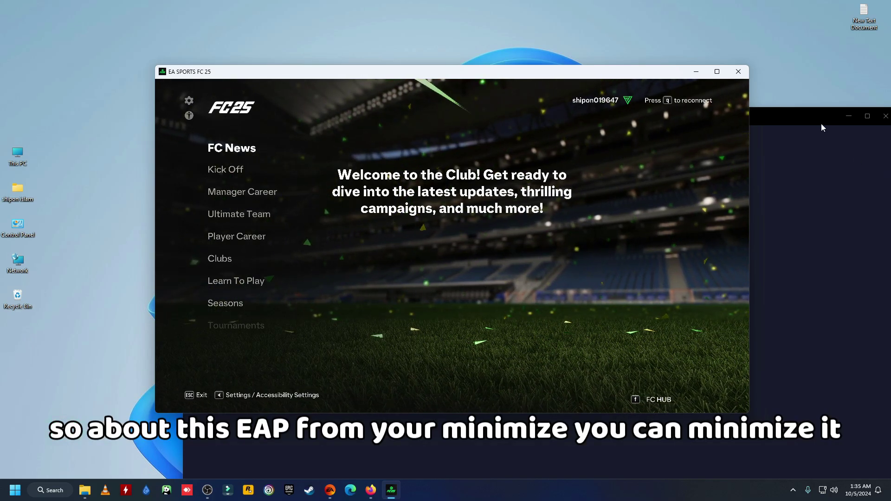
# Minimise the offline EA app and move the game window slightly higher.
pyautogui.moveTo(820, 124); pyautogui.dragTo(748, 170)
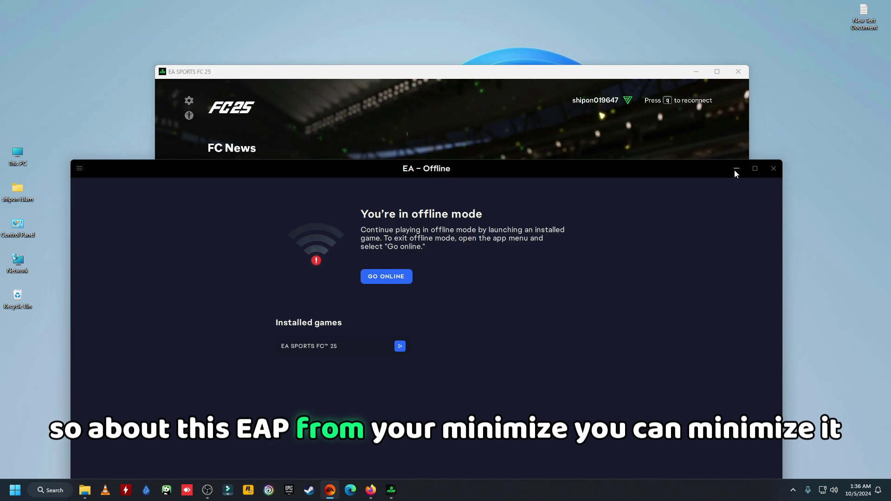
pyautogui.click(735, 170)
pyautogui.moveTo(482, 76); pyautogui.dragTo(483, 60)
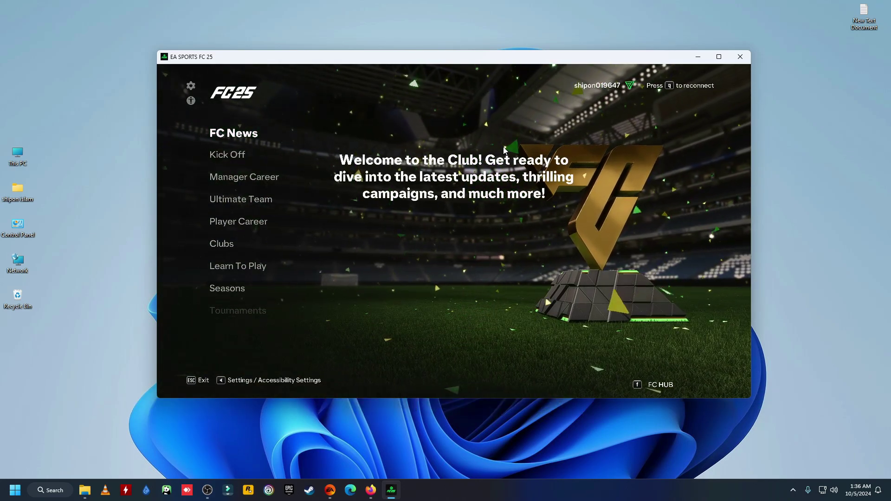
# Open Kick Off from the game's main menu and dismiss the connection error.
pyautogui.press('Down')
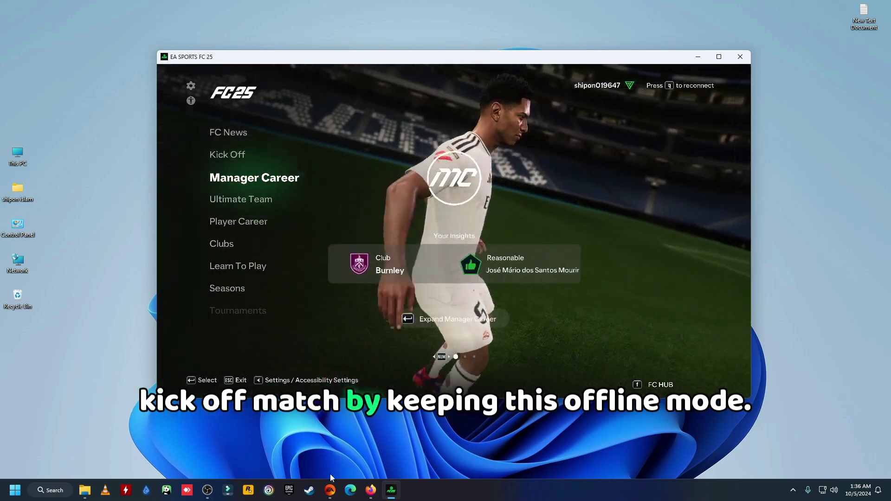
pyautogui.click(330, 494)
pyautogui.click(422, 129)
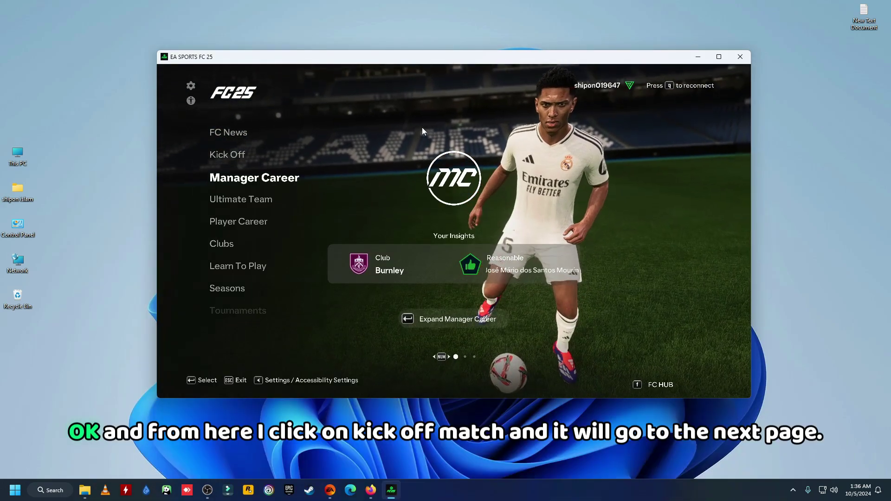
pyautogui.press('Up')
pyautogui.press('Return')
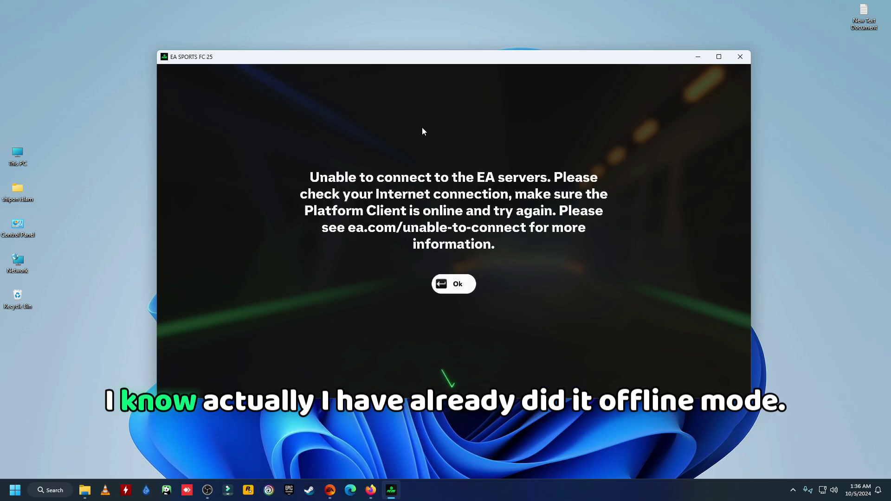
pyautogui.press('Return')
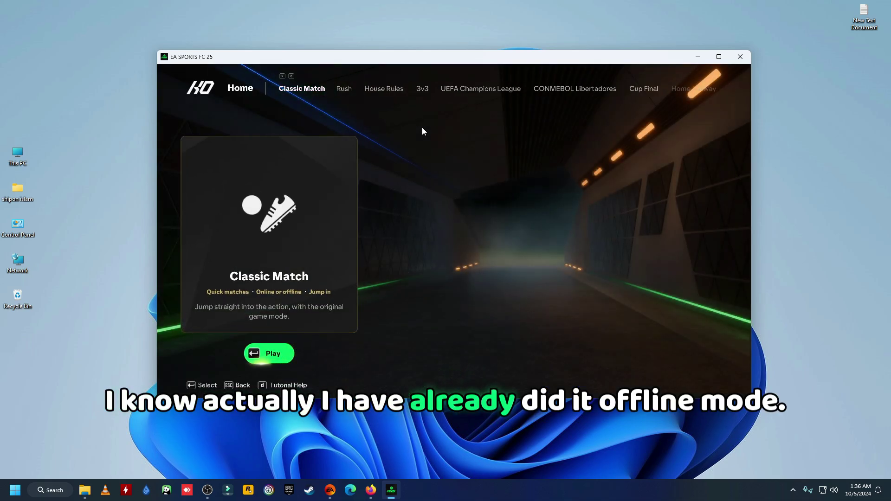
# Set up a Classic Match: Atlanta United at home versus Orlando City, confirming kits.
pyautogui.press('Return')
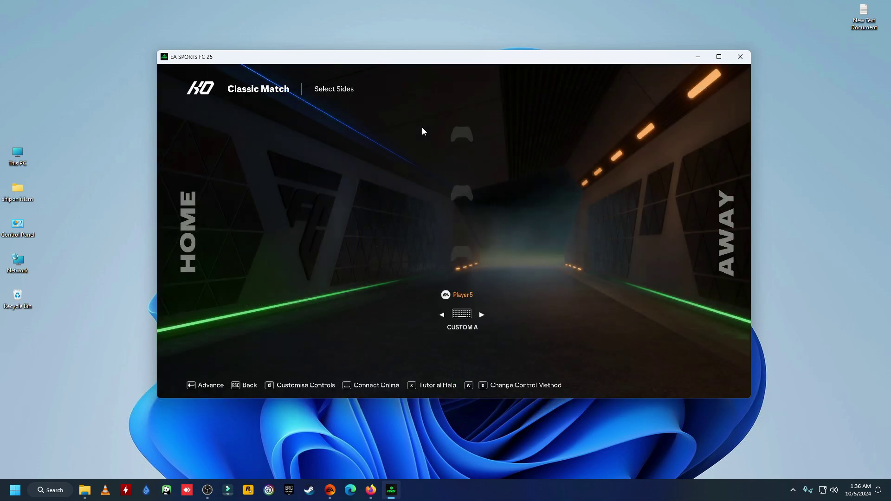
pyautogui.press('Left')
pyautogui.press('Return')
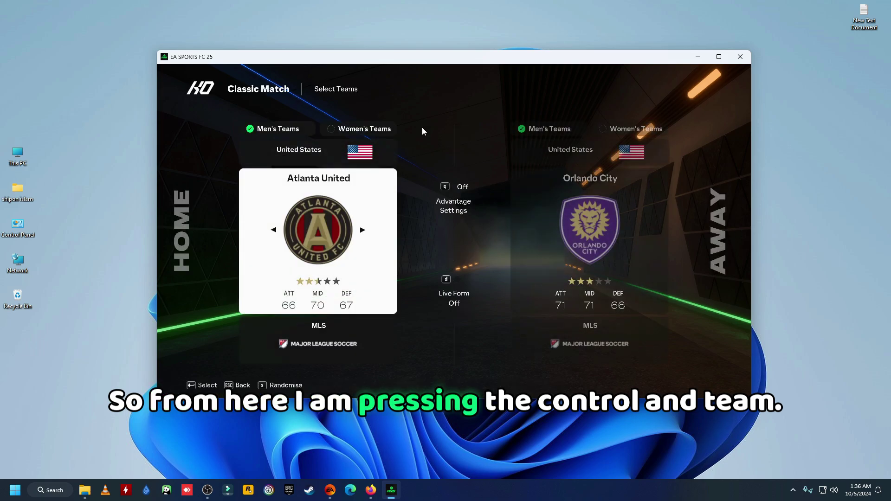
pyautogui.press('Return')
pyautogui.press('Return')
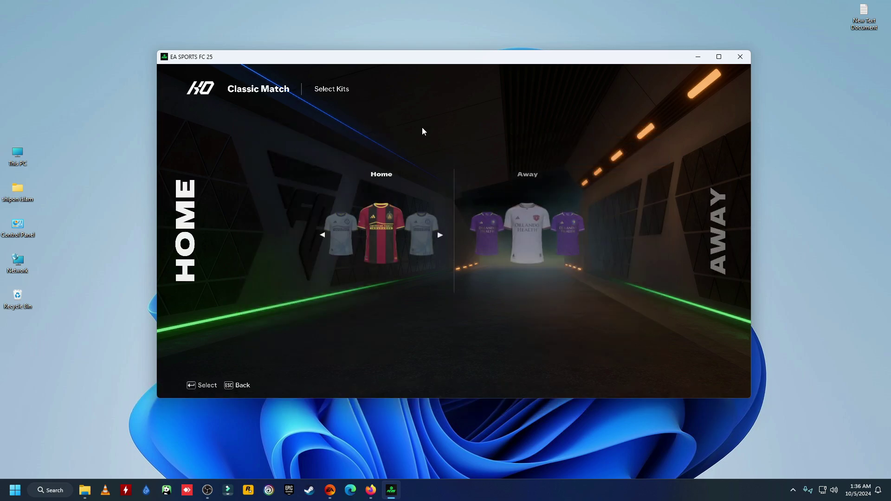
pyautogui.press('Return')
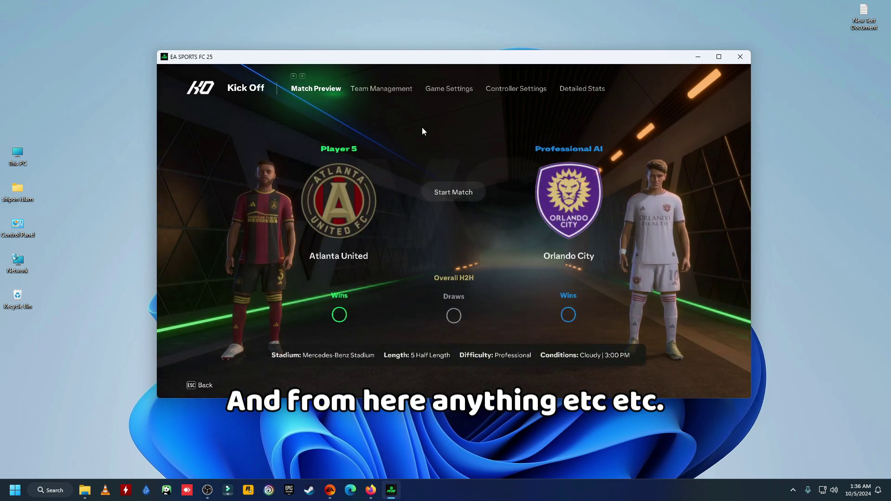
pyautogui.press('Return')
pyautogui.press('Return')
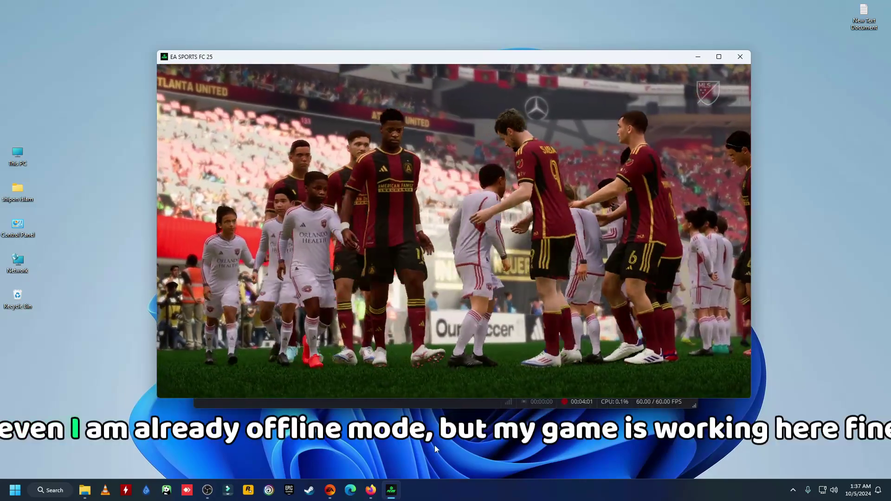
# Let the Atlanta United–Orlando City match load, glance at the offline EA app, then resume with Esc.
pyautogui.click(328, 492)
pyautogui.click(436, 141)
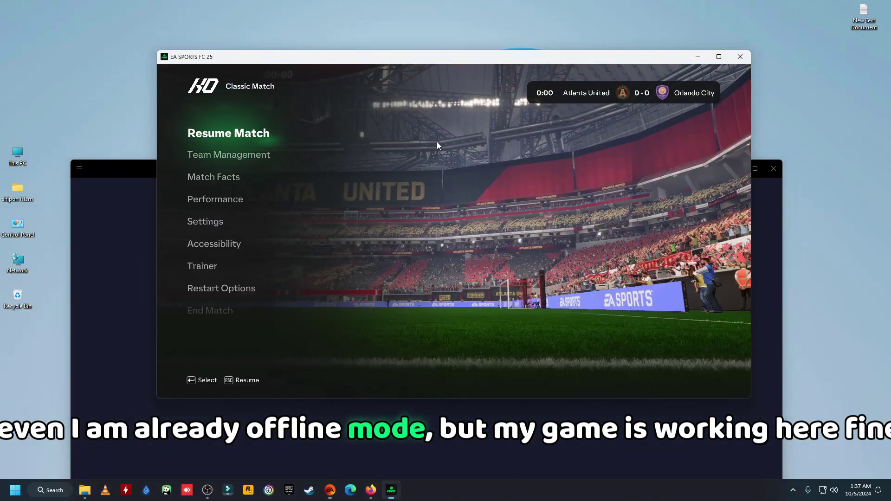
pyautogui.press('Escape')
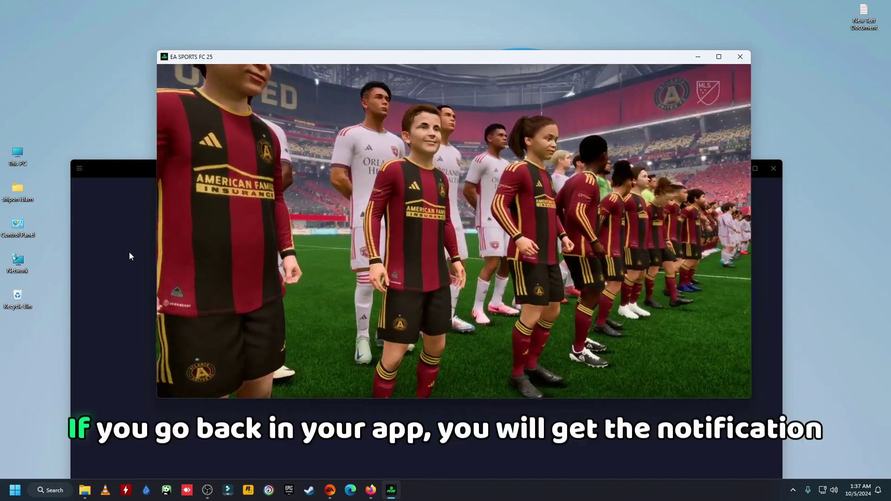
# Try playing the game from the EA app to show the expired licence notice, then hide it.
pyautogui.click(130, 253)
pyautogui.click(399, 346)
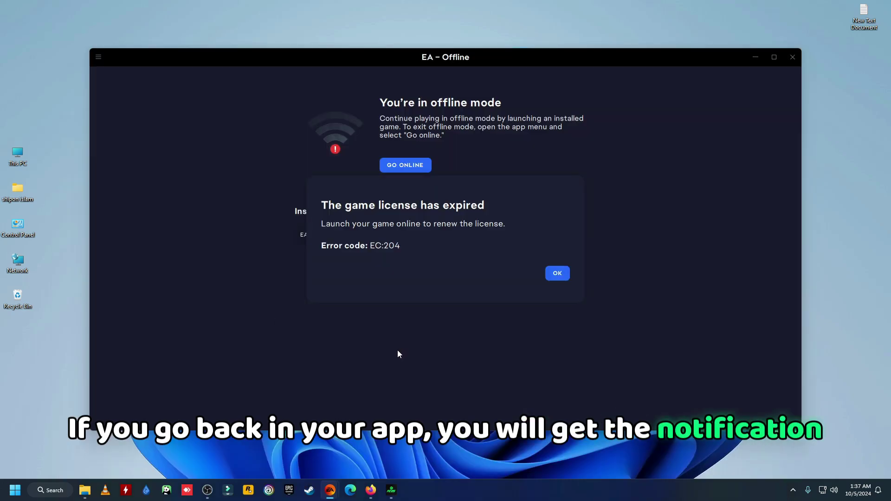
pyautogui.click(750, 56)
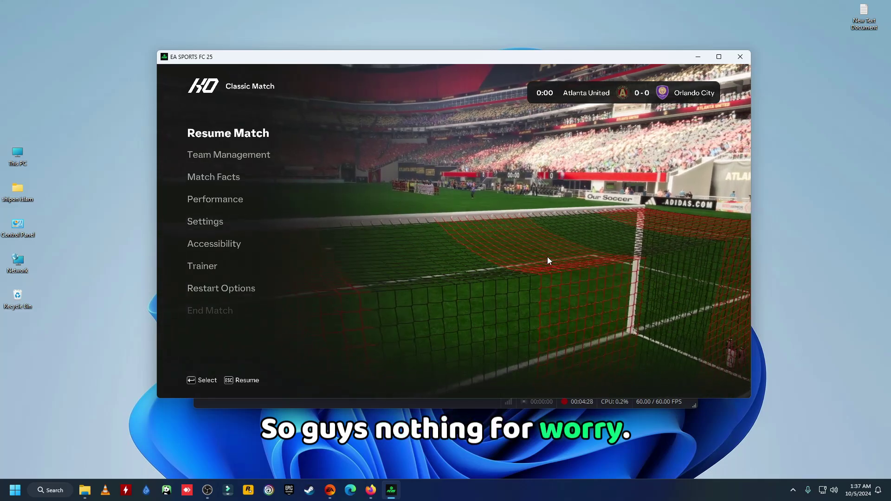
# Browse the pause menu down to Settings and back, then resume the match.
pyautogui.press('Down')
pyautogui.press('Down')
pyautogui.press('Down')
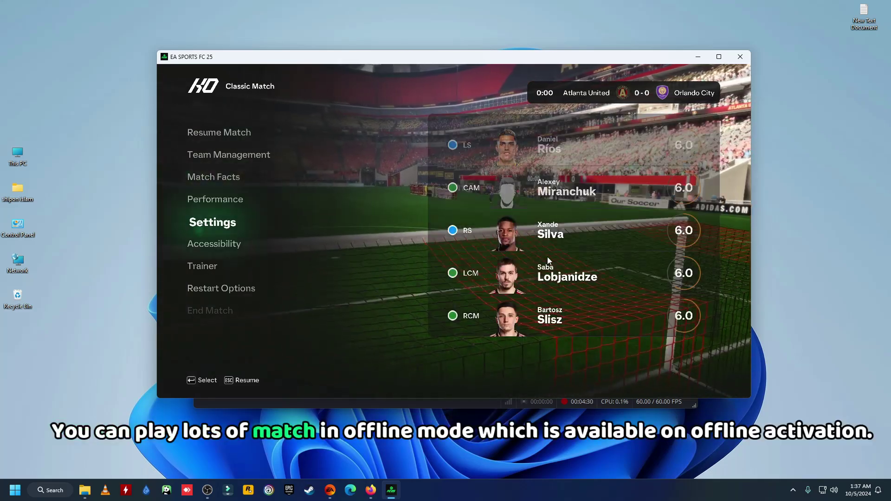
pyautogui.press('Up')
pyautogui.press('Up')
pyautogui.press('Up')
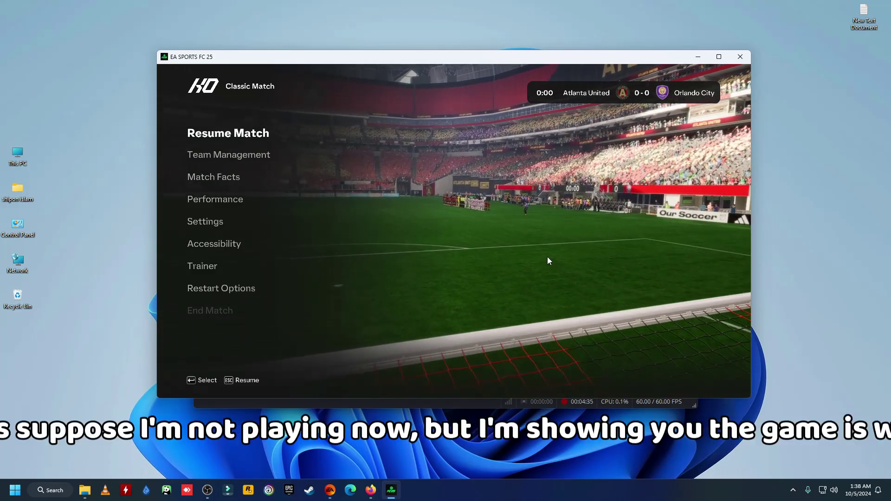
pyautogui.press('Return')
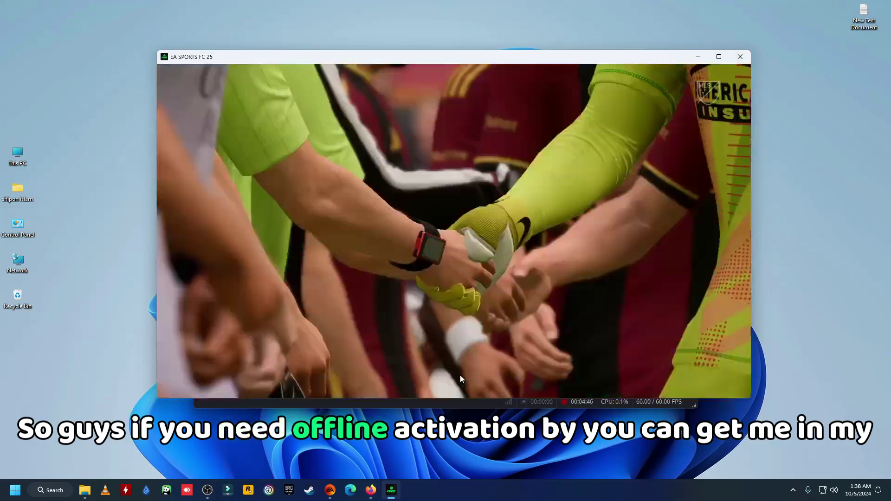
# In a new Firefox tab, open the Facebook group Gaming and Streaming(Global).
pyautogui.click(370, 490)
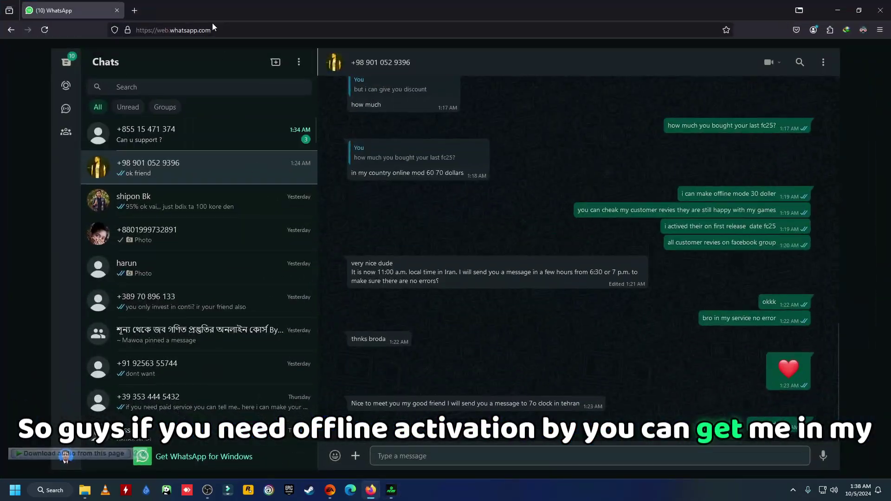
pyautogui.click(135, 11)
pyautogui.click(249, 308)
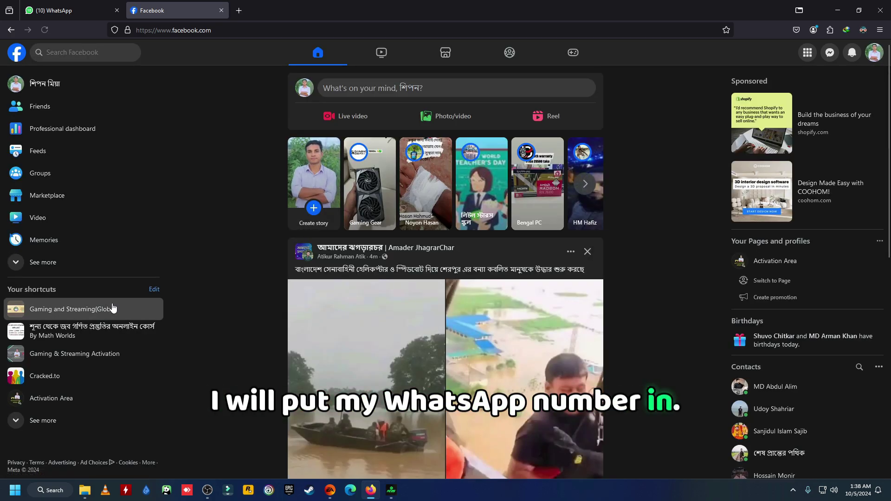
pyautogui.click(111, 310)
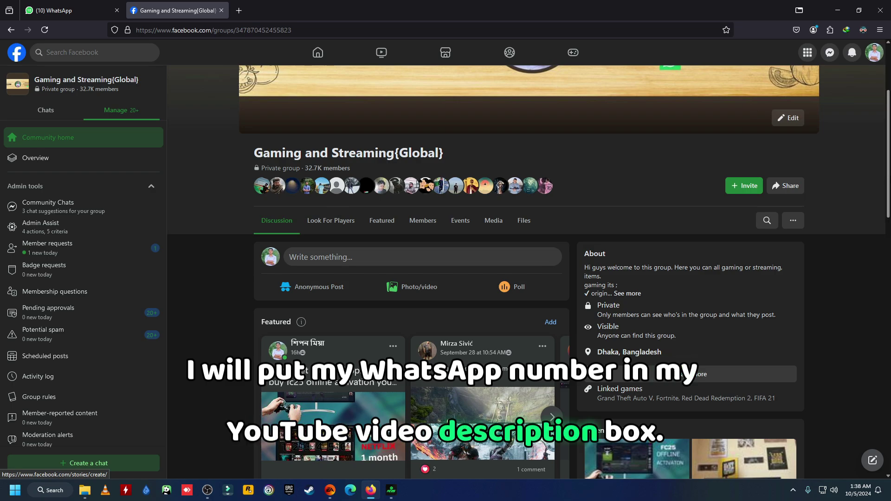
# Scroll through the group's posts, then return to the WhatsApp Web tab.
pyautogui.scroll(-5, 529, 272)
pyautogui.scroll(2, 411, 279)
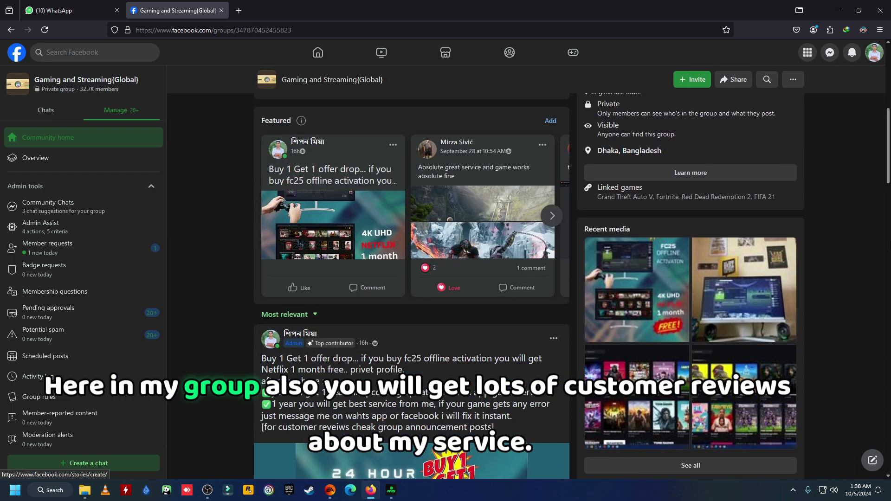
pyautogui.scroll(3, 871, 269)
pyautogui.scroll(-15, 870, 269)
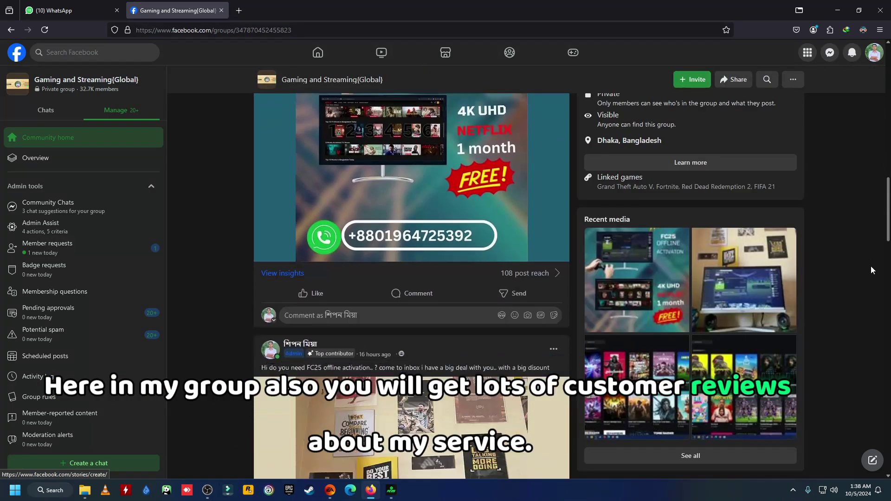
pyautogui.click(110, 6)
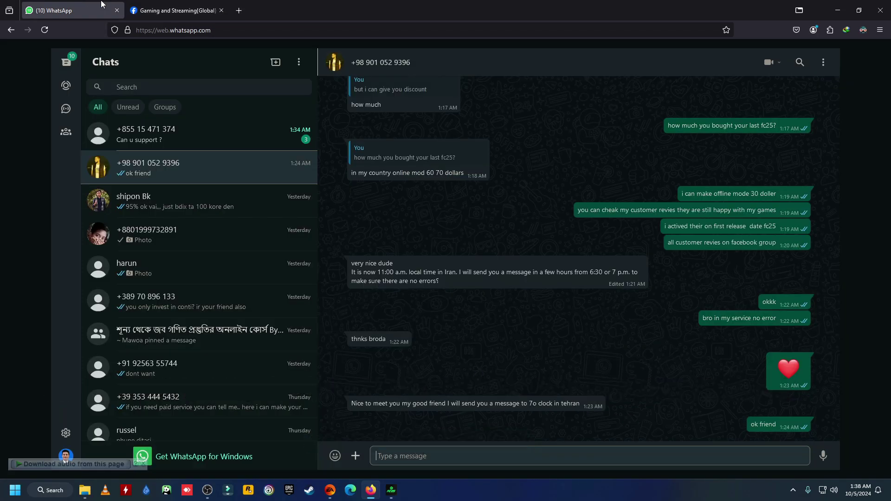
# Minimise Firefox and dismiss a desktop context menu, revealing the match paused at 0-0.
pyautogui.click(839, 3)
pyautogui.rightClick(415, 22)
pyautogui.click(441, 57)
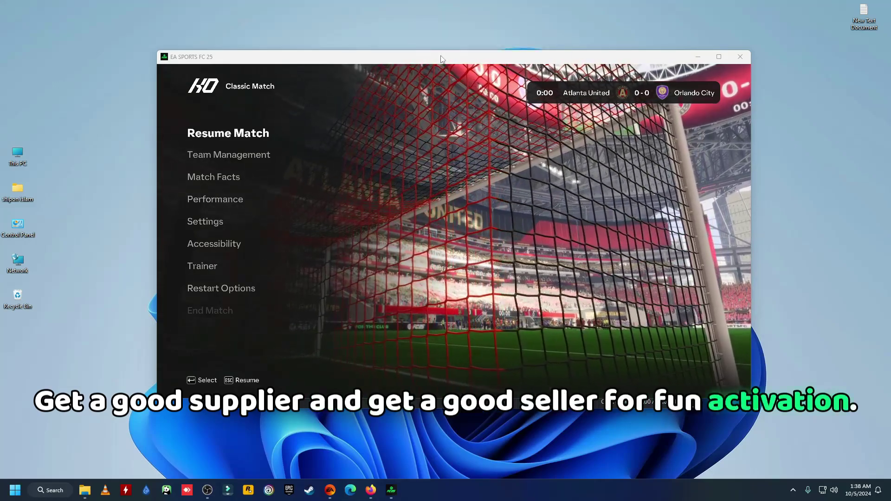